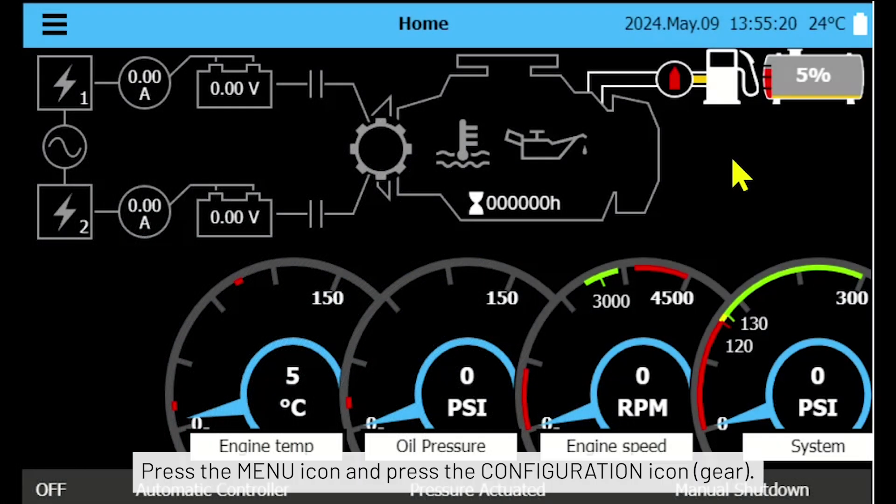
# Step: Go to the Sensors list through Config and Advanced
pyautogui.click(44, 19)
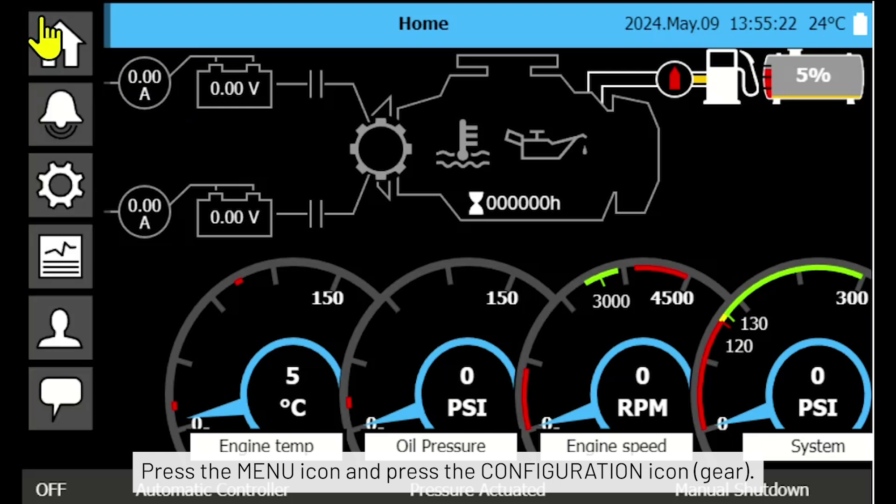
pyautogui.click(58, 189)
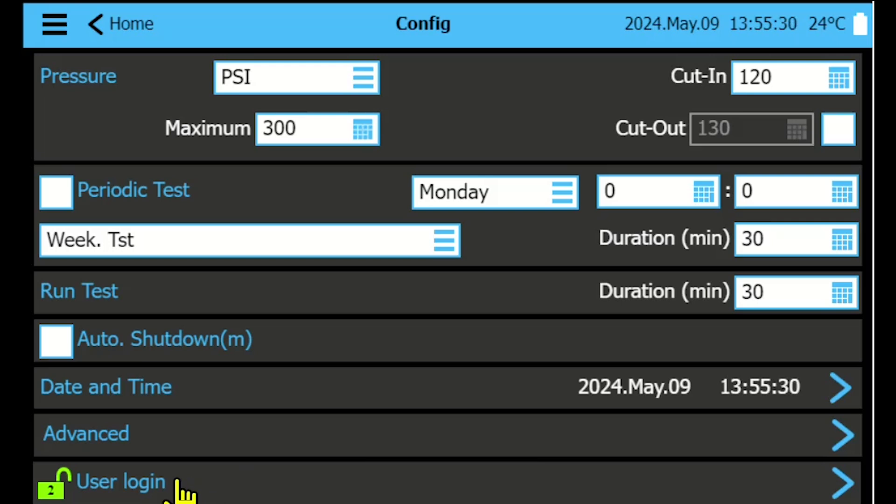
pyautogui.click(146, 434)
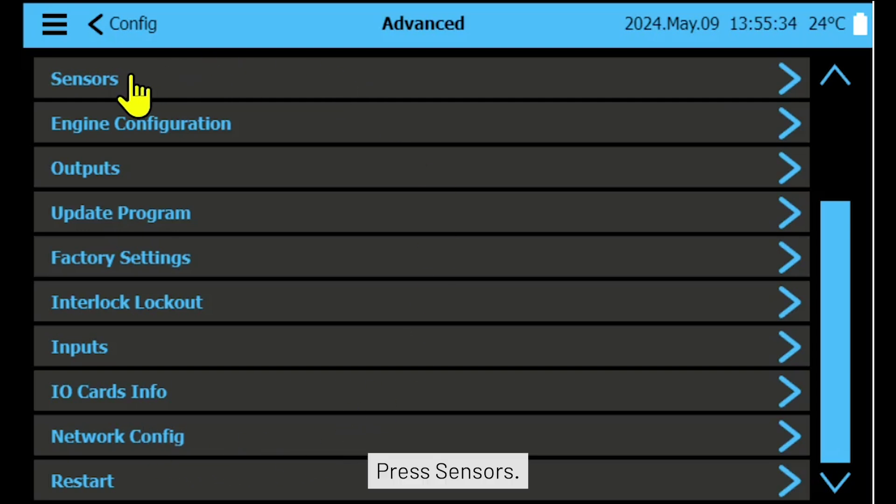
pyautogui.click(135, 92)
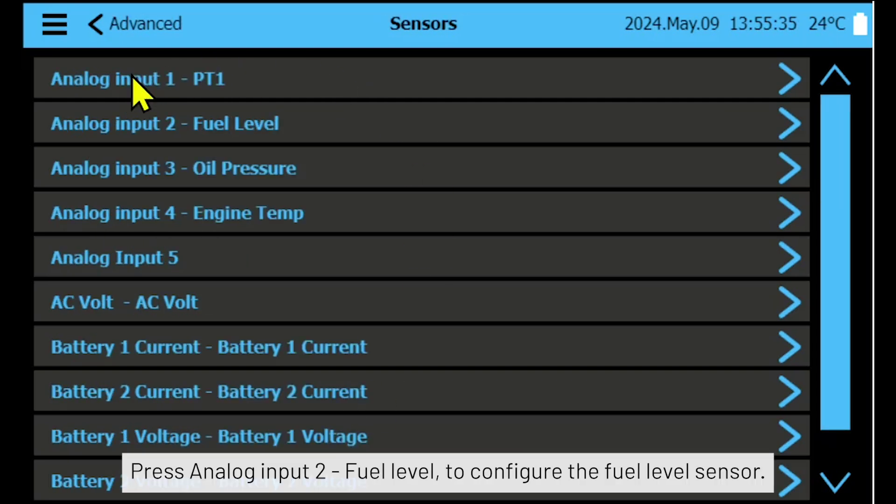
# Step: Give Analog input 2 (Fuel Level) a maximum of 100 and the Datcon 02350-00 sensor
pyautogui.click(287, 125)
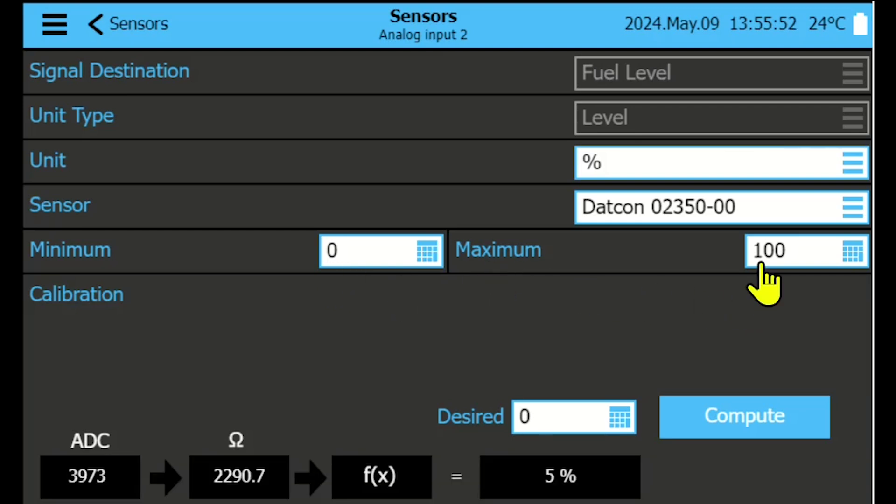
pyautogui.click(853, 253)
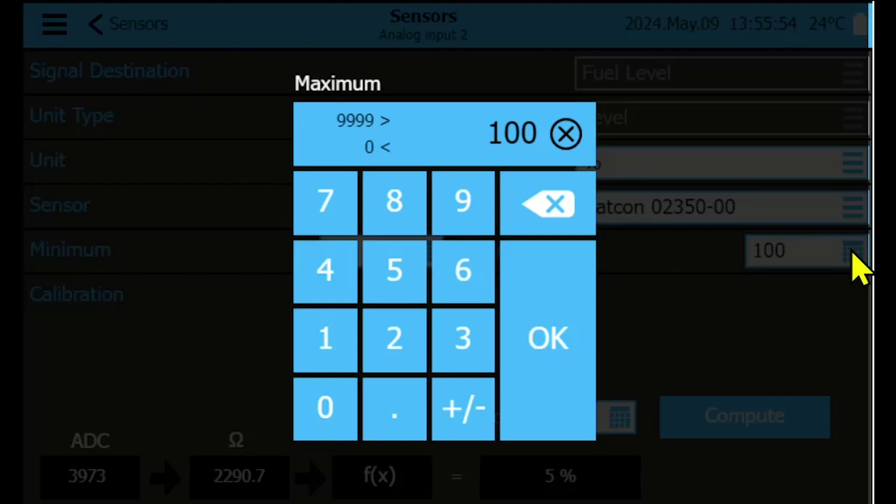
pyautogui.click(546, 348)
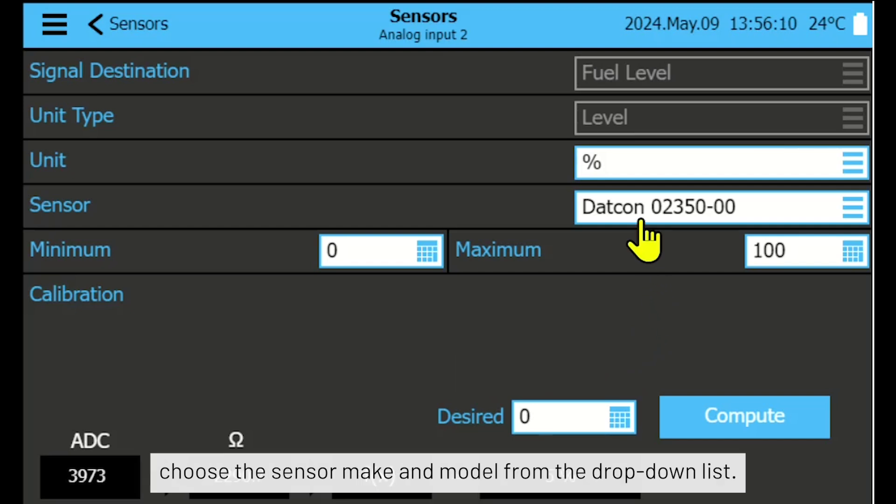
pyautogui.click(854, 207)
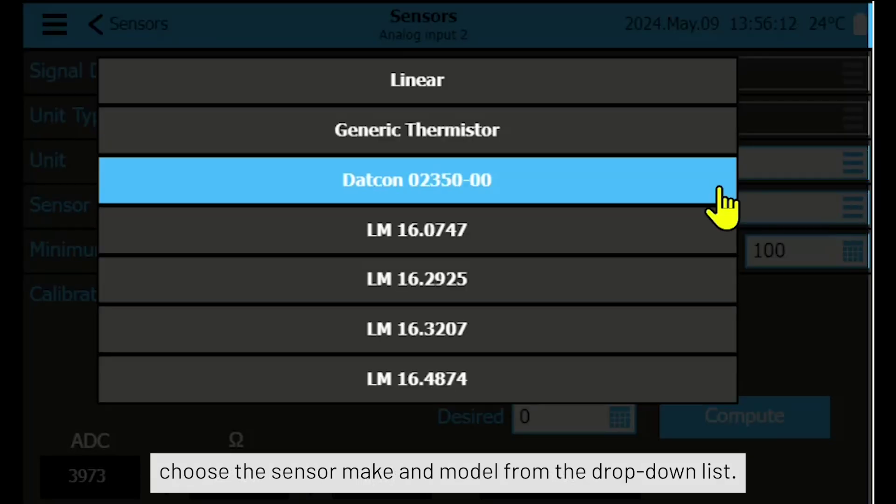
pyautogui.click(515, 238)
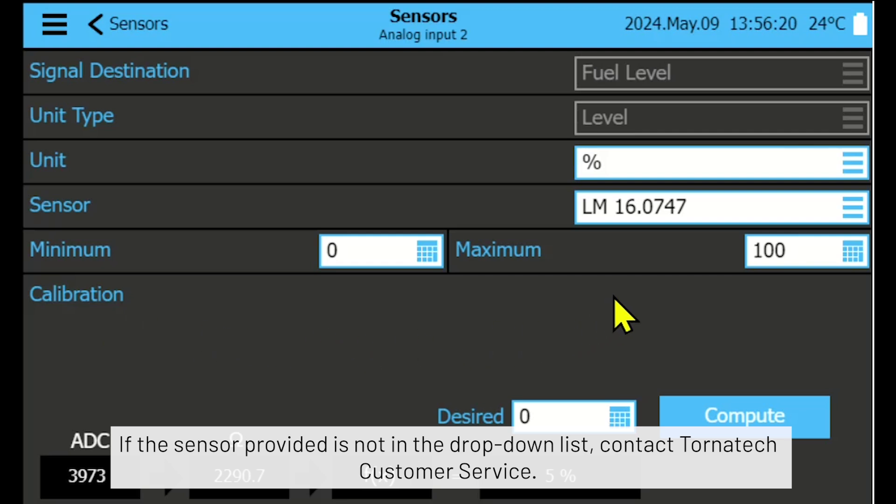
pyautogui.click(633, 222)
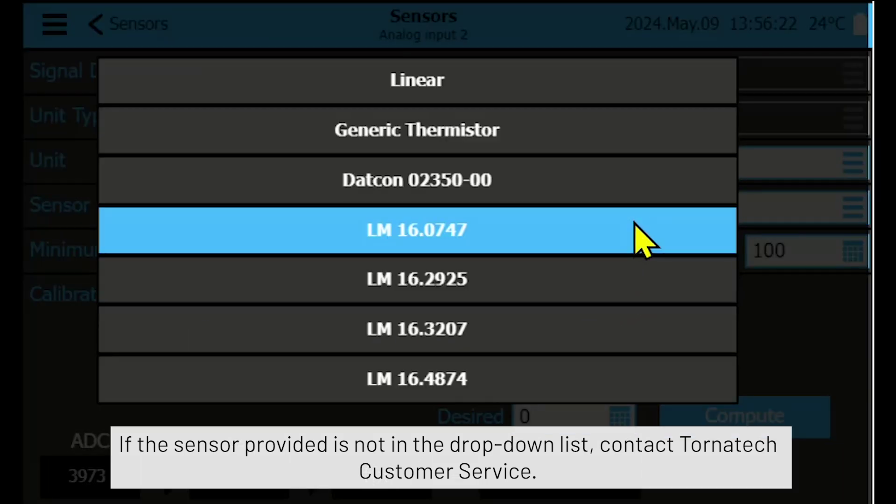
pyautogui.click(590, 179)
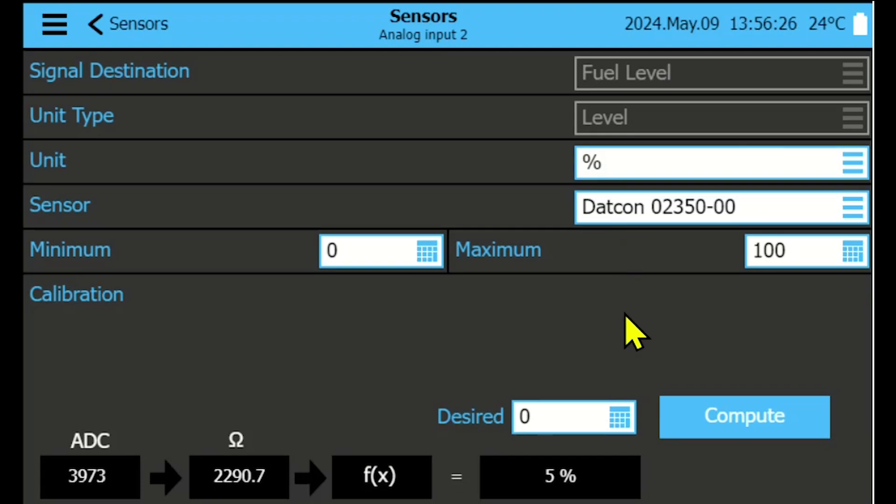
# Step: Open Analog input 3 (Oil Pressure), keeping PSI as the unit and 150 as maximum
pyautogui.click(97, 27)
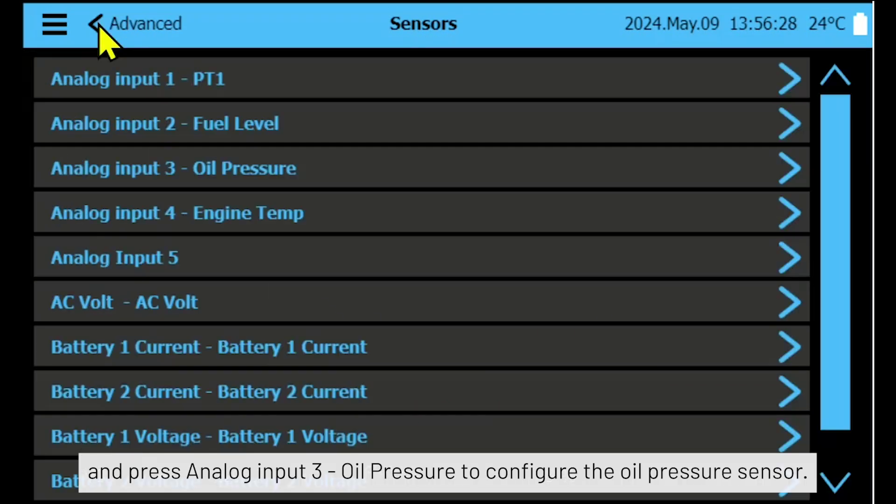
pyautogui.click(310, 173)
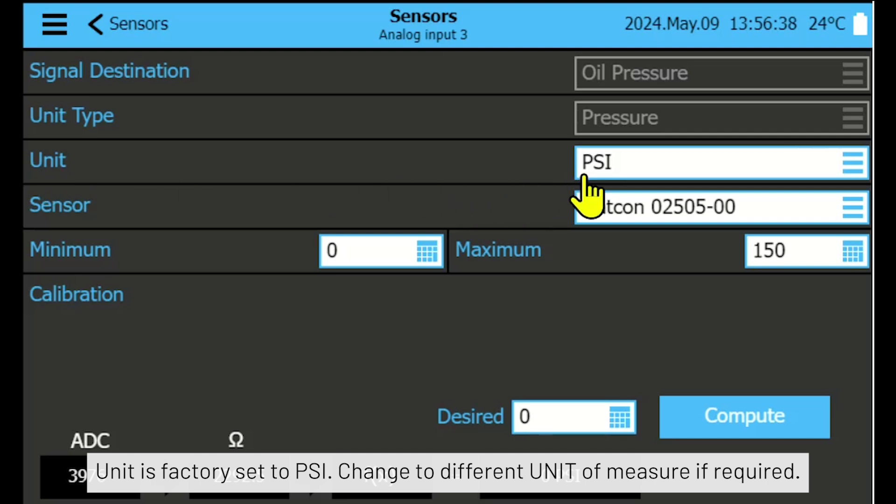
pyautogui.click(852, 163)
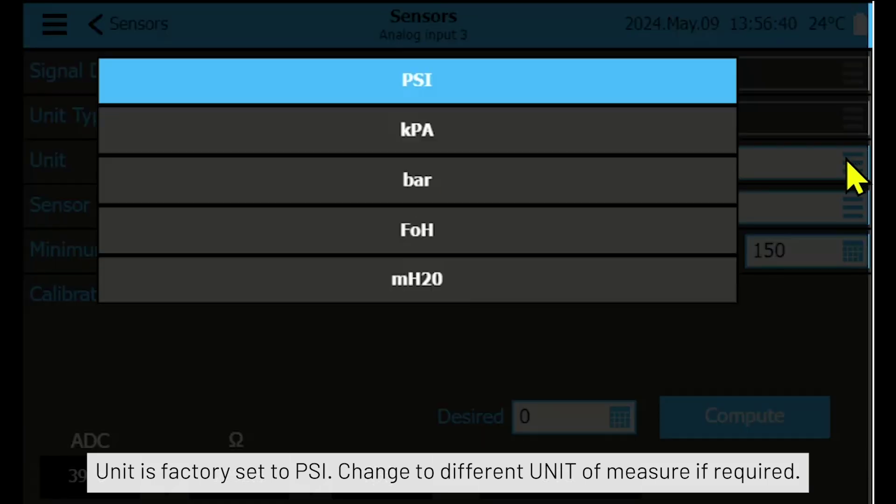
pyautogui.click(486, 90)
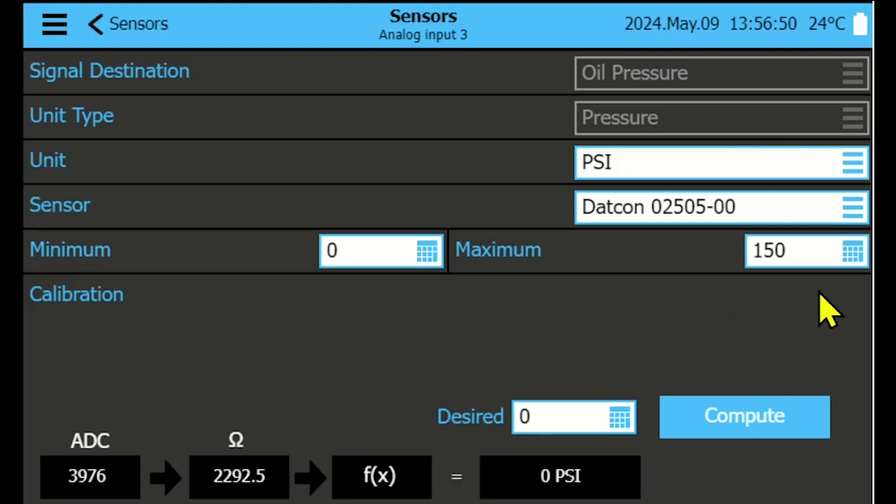
pyautogui.click(853, 254)
pyautogui.click(555, 335)
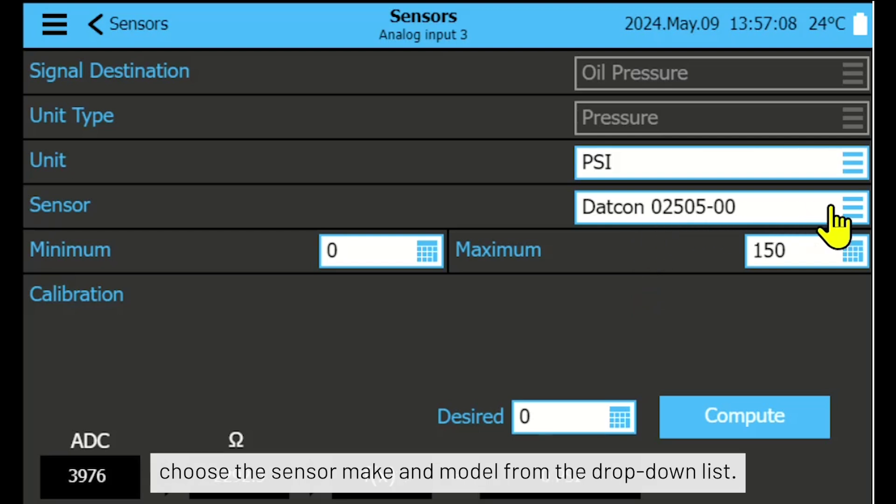
# Step: Select the Datcon 02501-00 sensor model for the Oil Pressure input
pyautogui.click(852, 207)
pyautogui.click(783, 80)
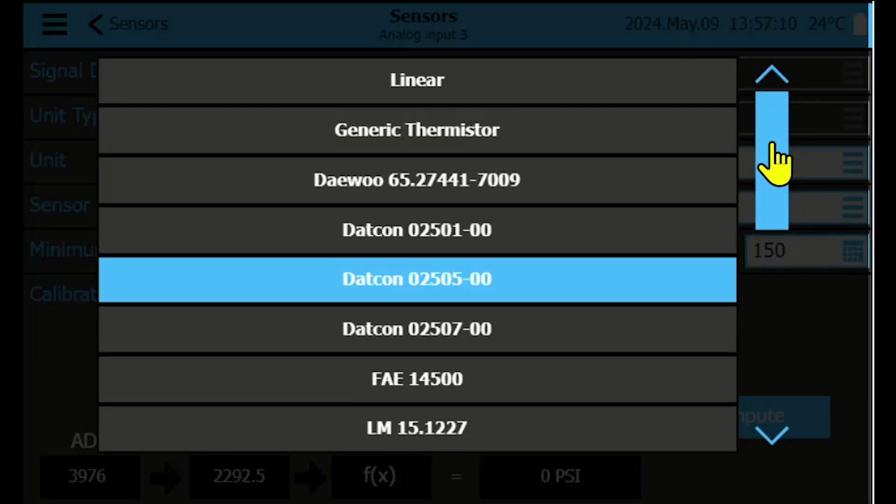
pyautogui.click(771, 433)
pyautogui.click(771, 433)
pyautogui.click(770, 77)
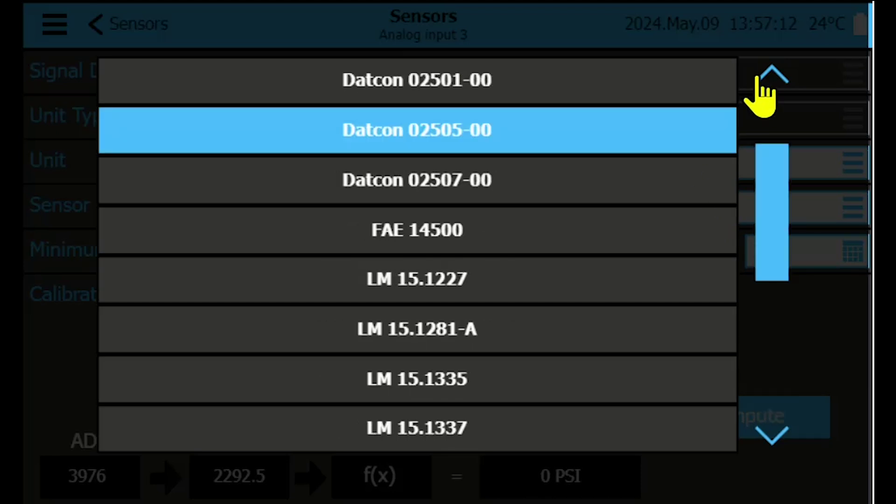
pyautogui.click(770, 77)
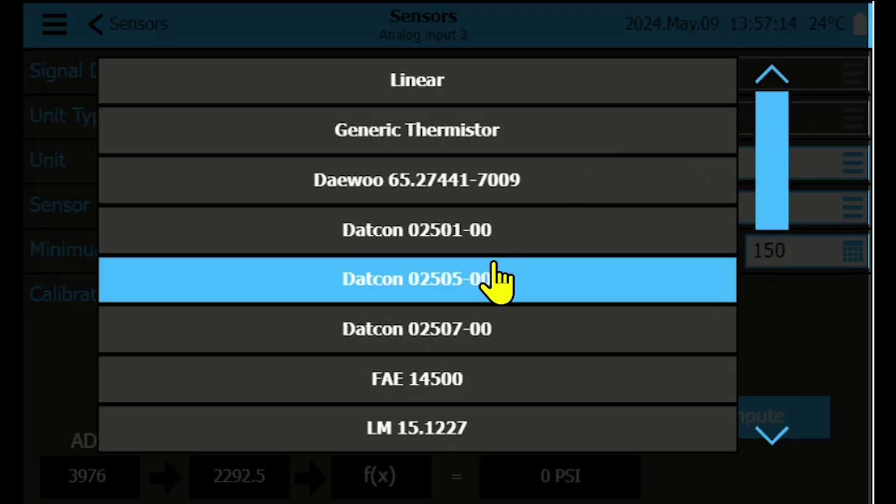
pyautogui.click(456, 373)
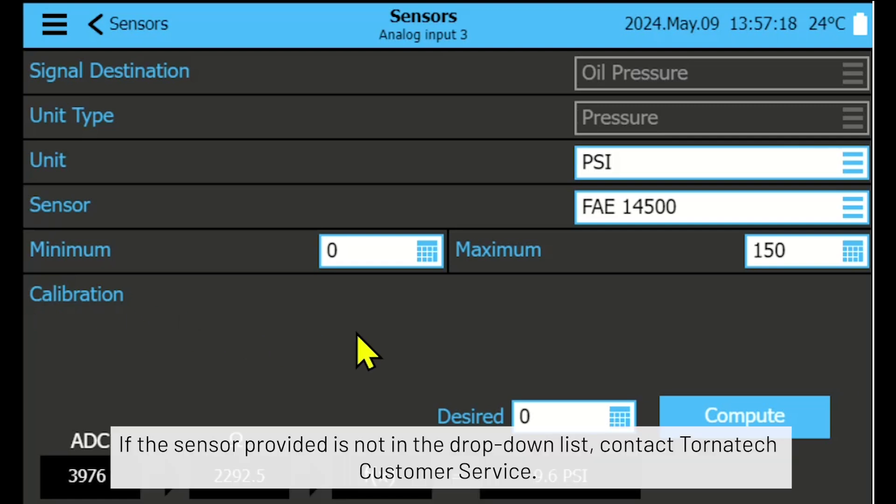
pyautogui.click(646, 223)
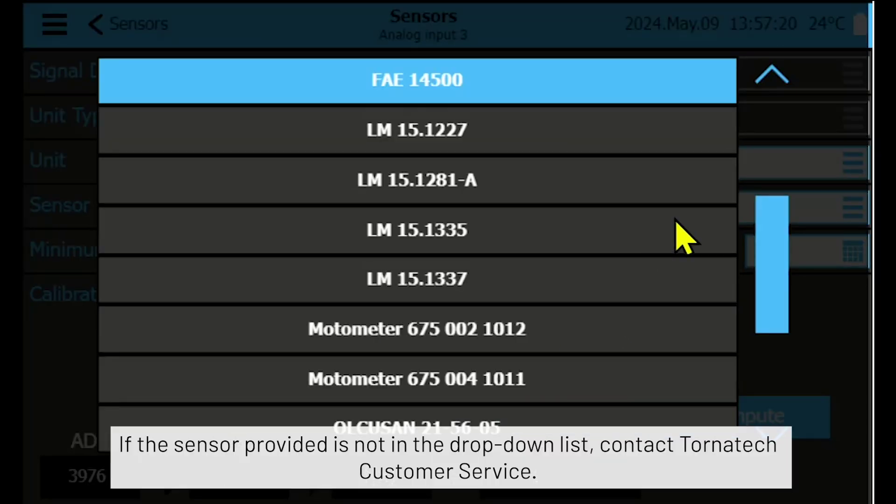
pyautogui.click(772, 83)
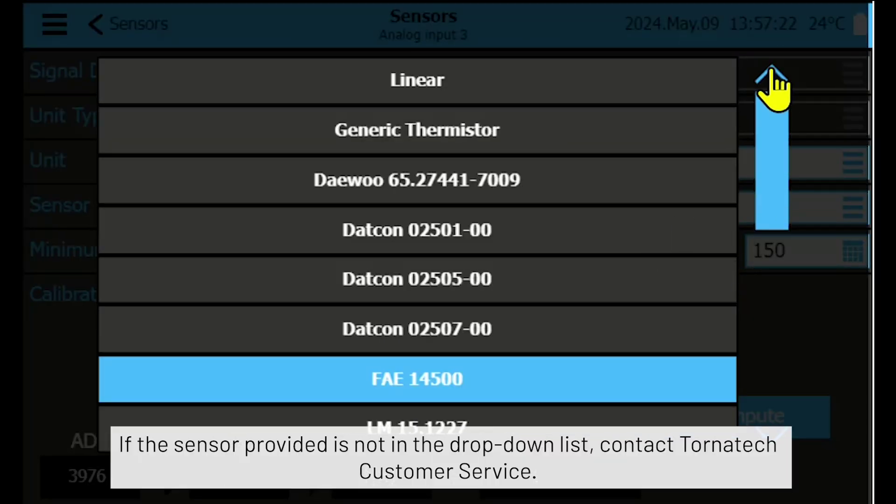
pyautogui.click(476, 225)
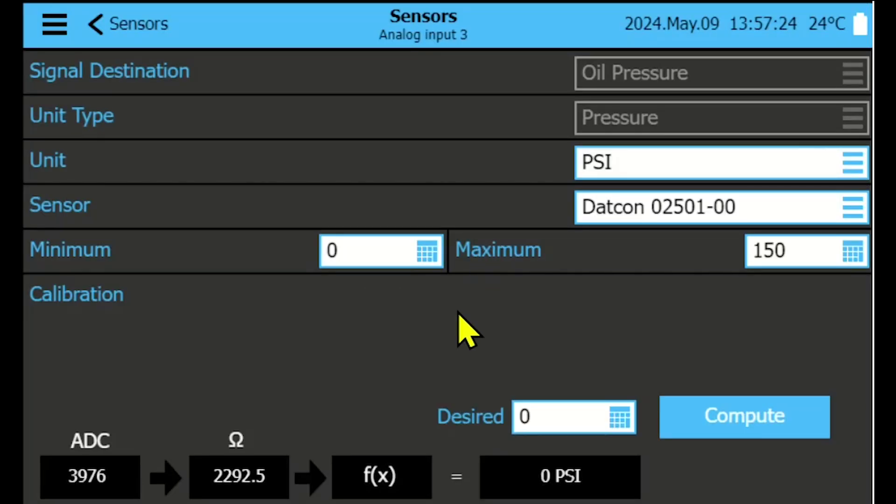
# Step: Open Analog input 4 (Engine Temp), keeping °C as the unit and 150 as maximum
pyautogui.click(95, 23)
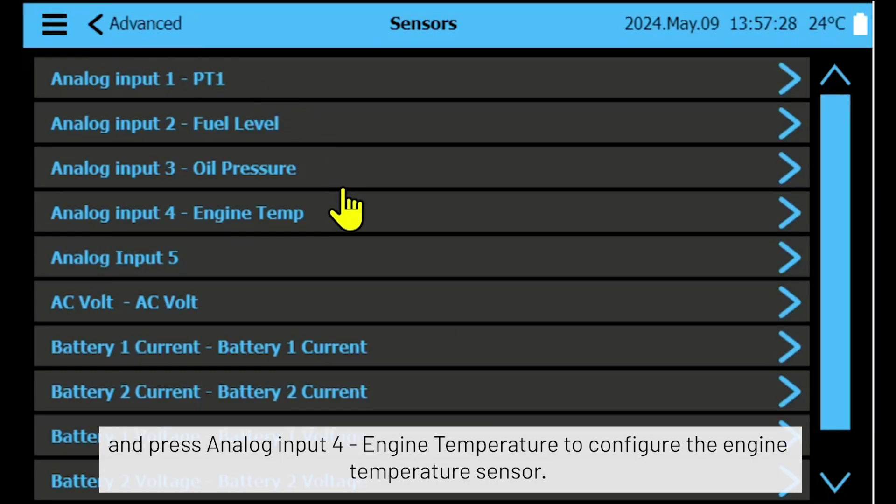
pyautogui.click(312, 212)
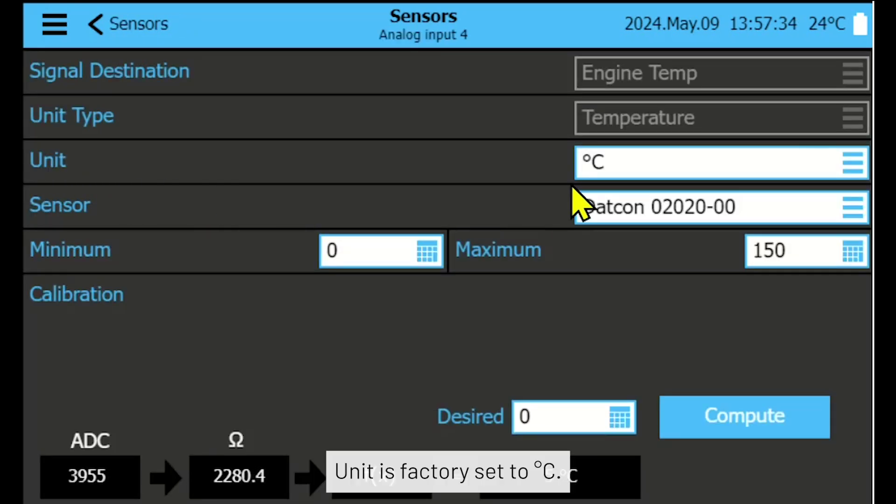
pyautogui.click(852, 168)
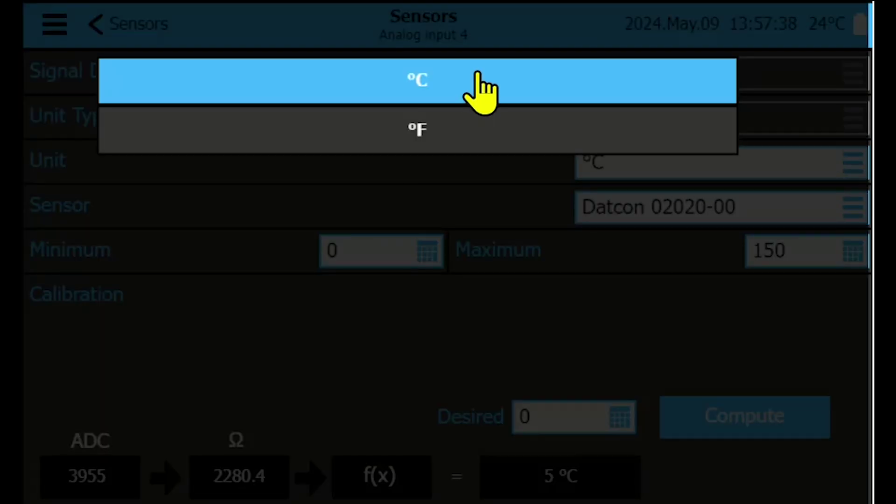
pyautogui.click(481, 89)
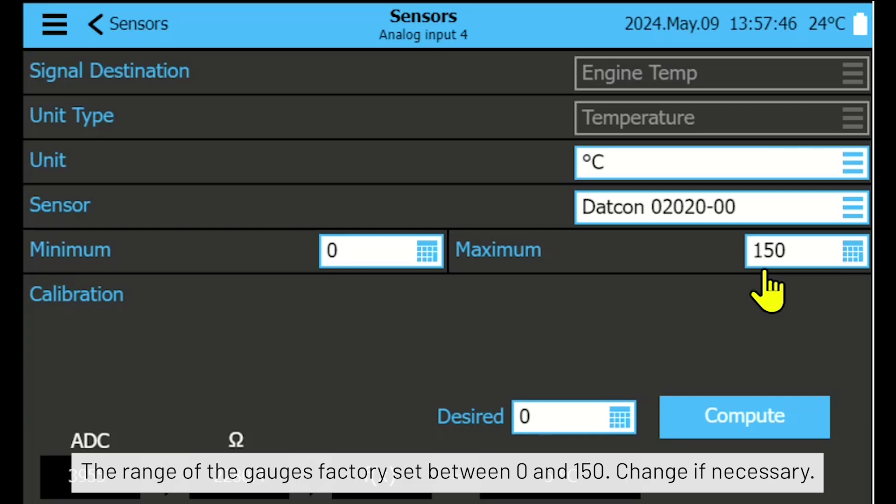
pyautogui.click(852, 252)
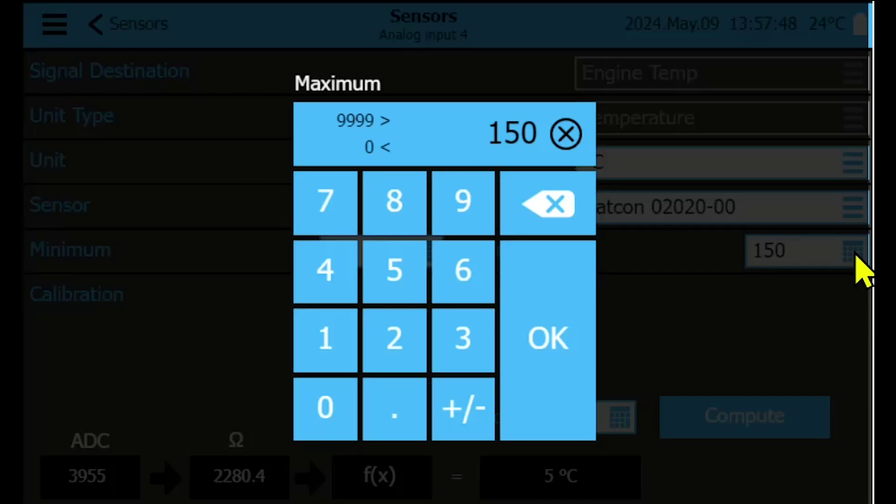
pyautogui.click(539, 332)
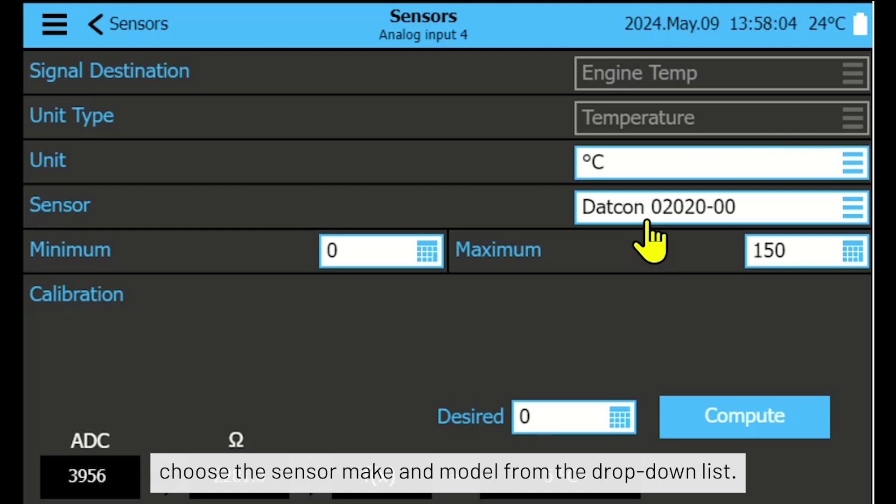
# Step: Select the Datcon 02020-00 sensor model for the Engine Temp input
pyautogui.click(852, 206)
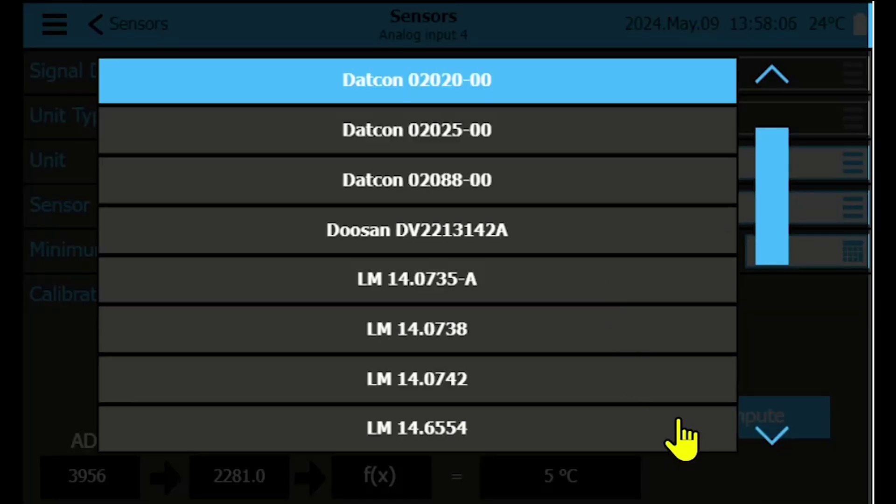
pyautogui.click(770, 434)
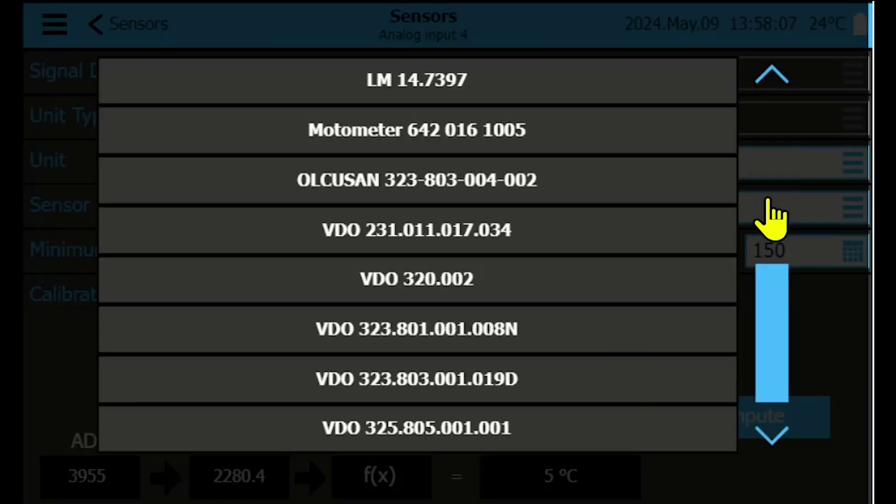
pyautogui.click(770, 76)
pyautogui.click(527, 178)
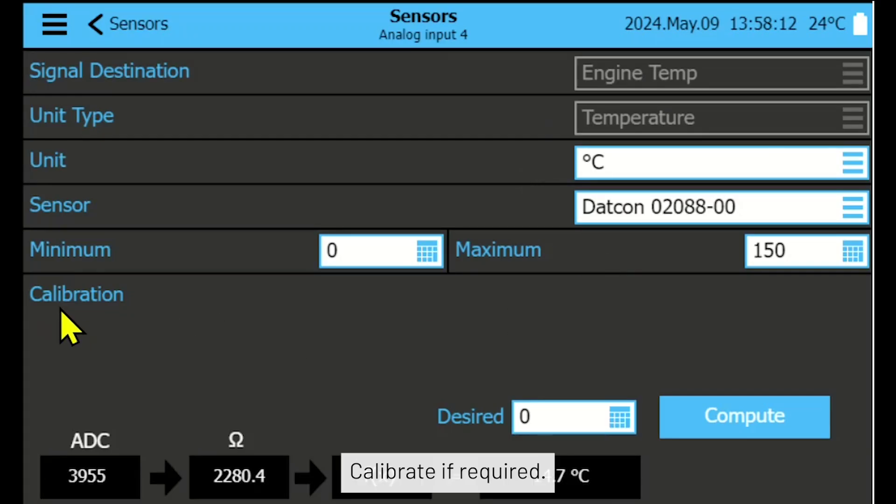
pyautogui.click(655, 220)
pyautogui.click(775, 79)
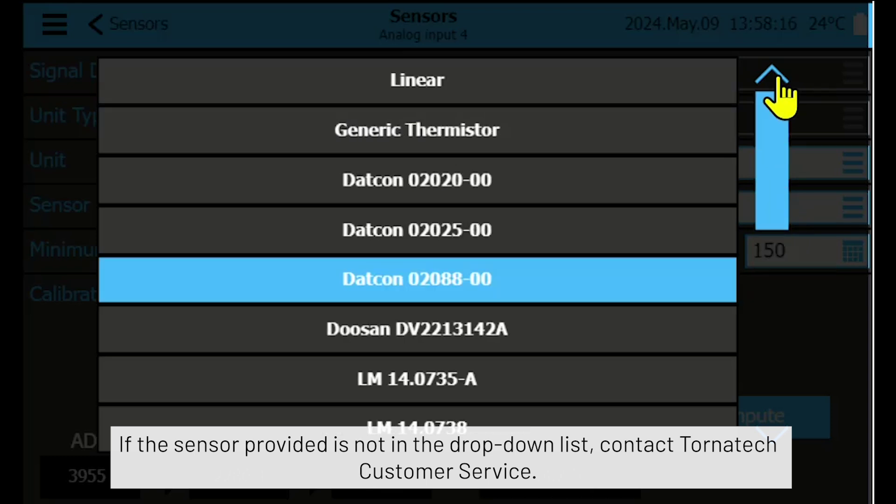
pyautogui.click(565, 182)
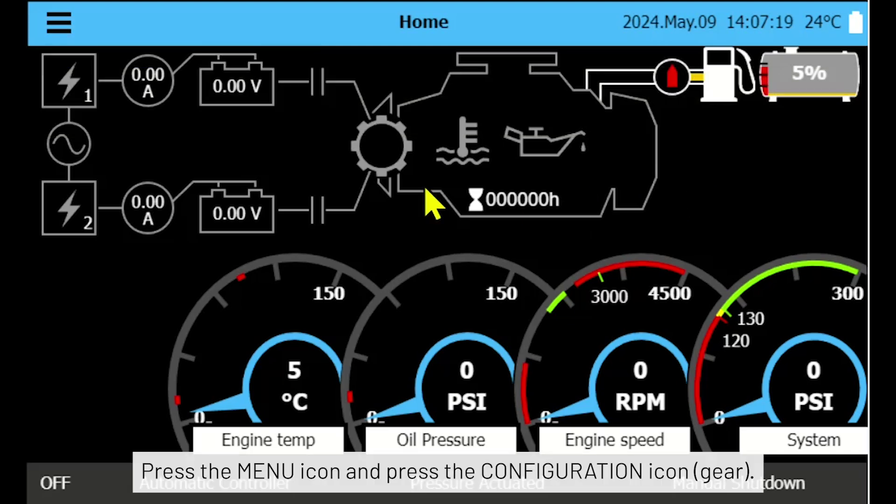
# Step: Go to Engine Configuration through Config and Advanced
pyautogui.click(50, 22)
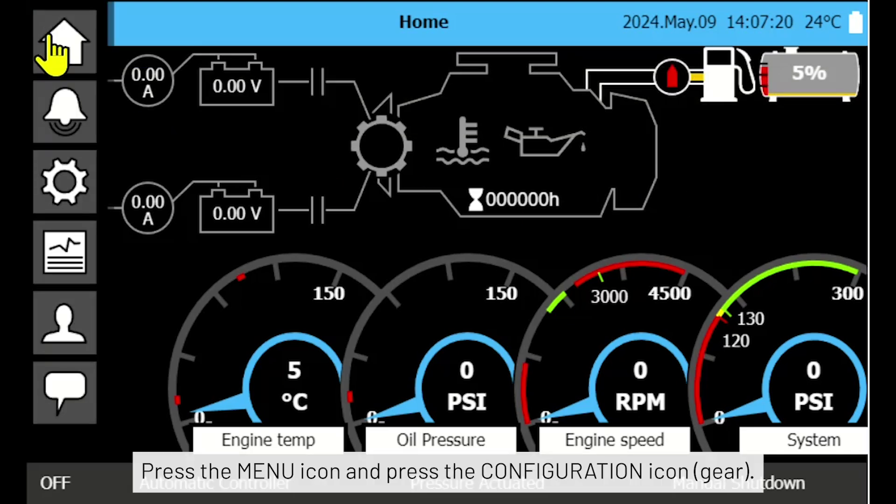
pyautogui.click(65, 187)
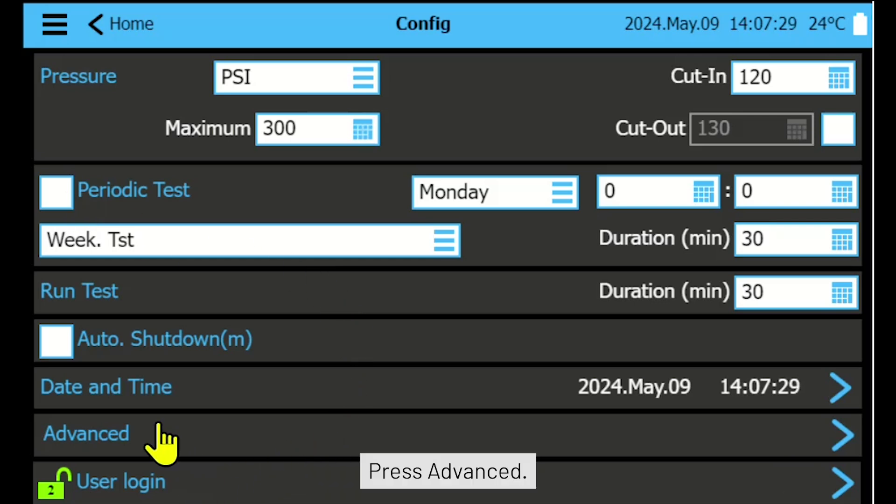
pyautogui.click(158, 448)
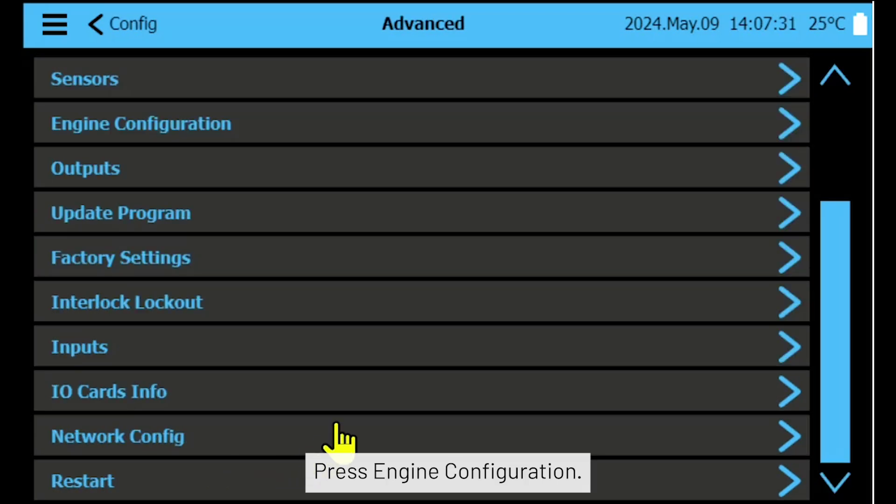
pyautogui.click(243, 122)
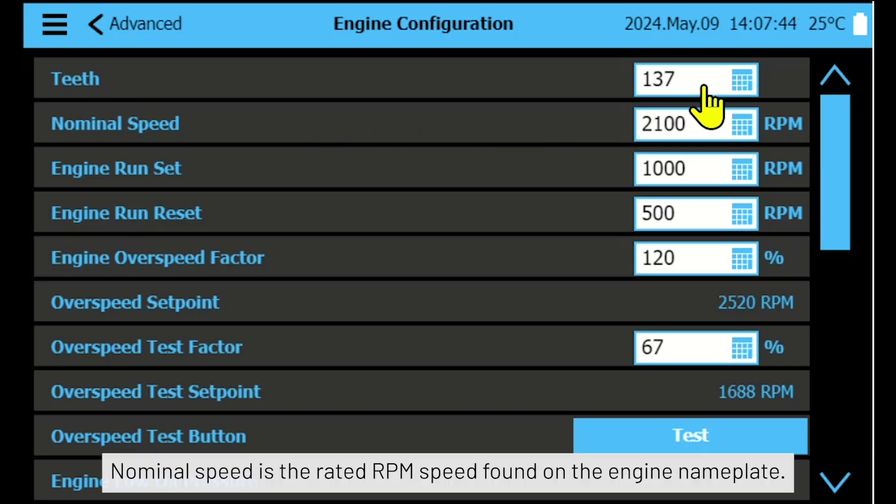
# Step: Change the nominal speed from 2100 to 3000 RPM, then view the low oil pressure setpoints
pyautogui.click(742, 124)
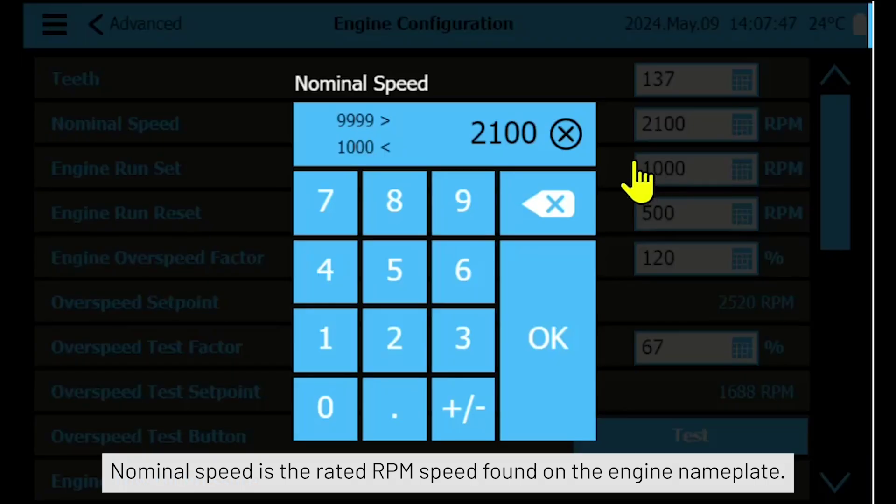
pyautogui.click(565, 135)
pyautogui.click(452, 351)
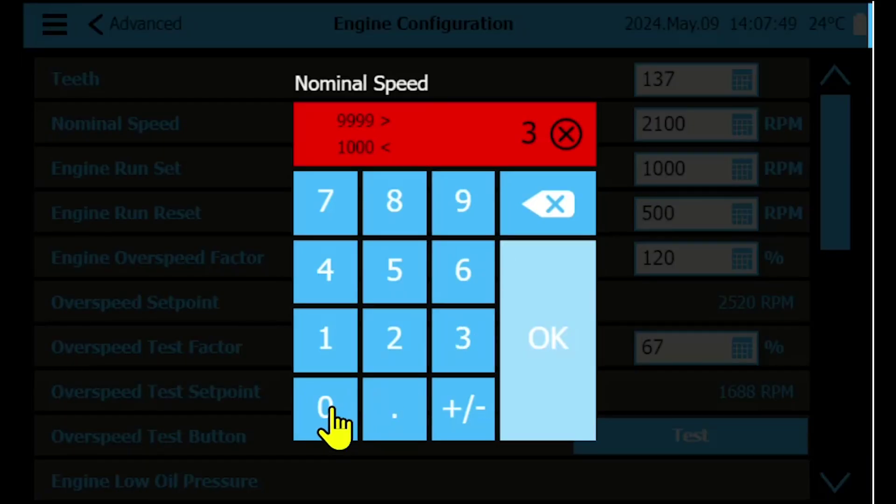
pyautogui.click(332, 420)
pyautogui.click(546, 375)
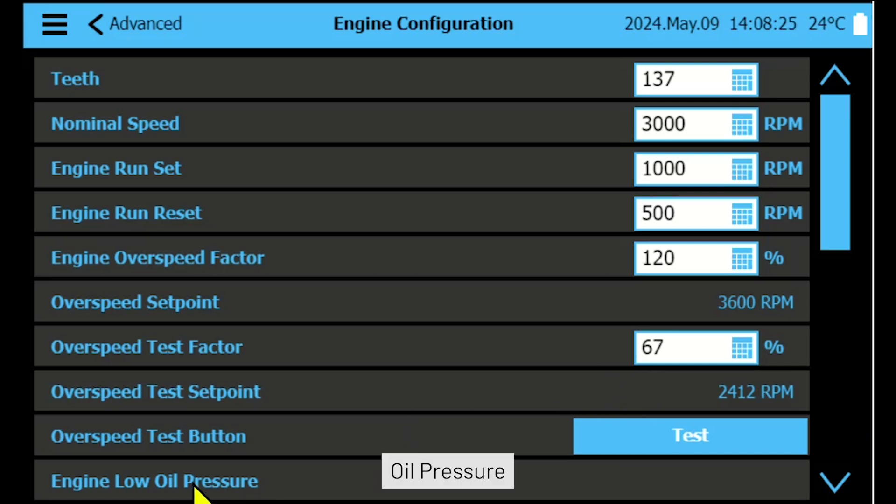
pyautogui.click(835, 484)
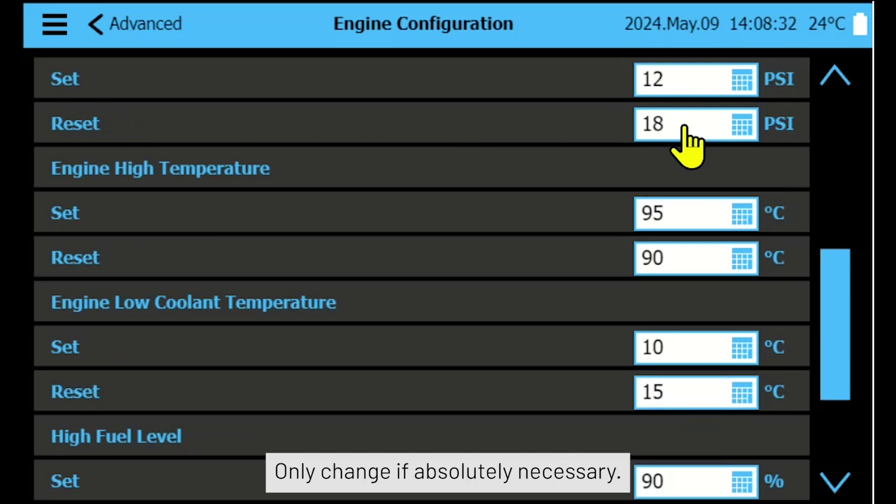
pyautogui.click(743, 124)
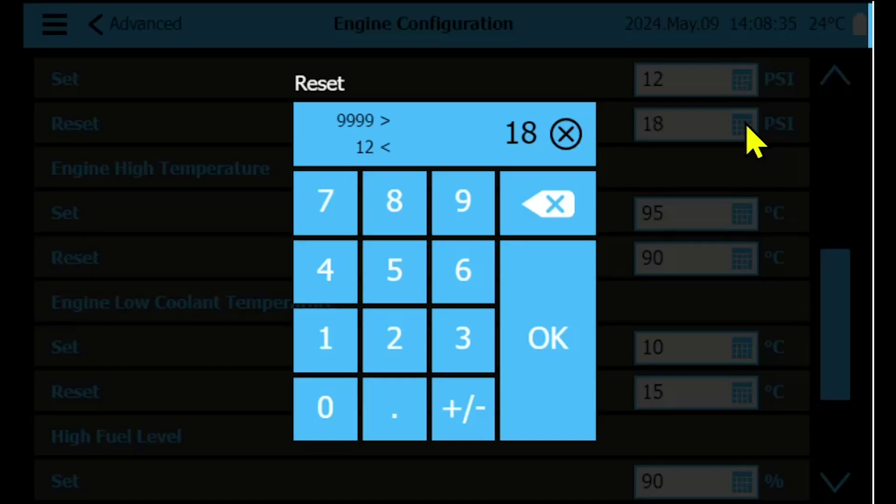
pyautogui.click(562, 296)
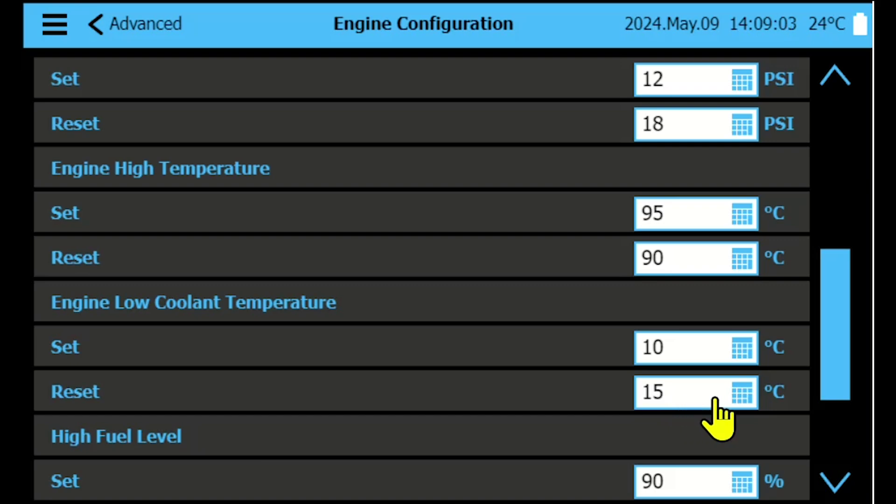
pyautogui.click(736, 396)
pyautogui.click(553, 322)
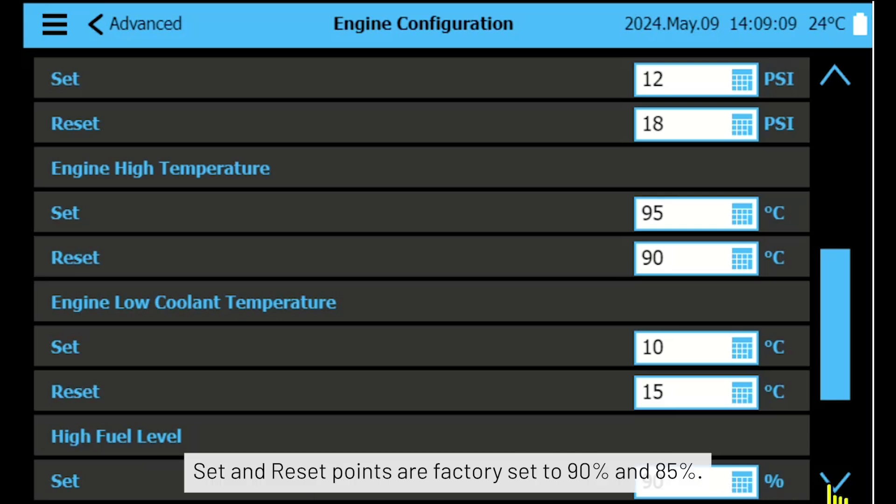
pyautogui.click(835, 483)
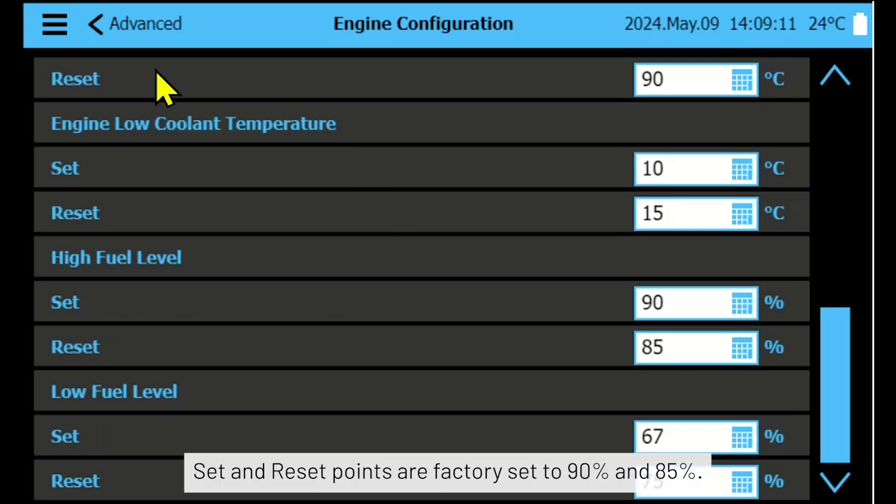